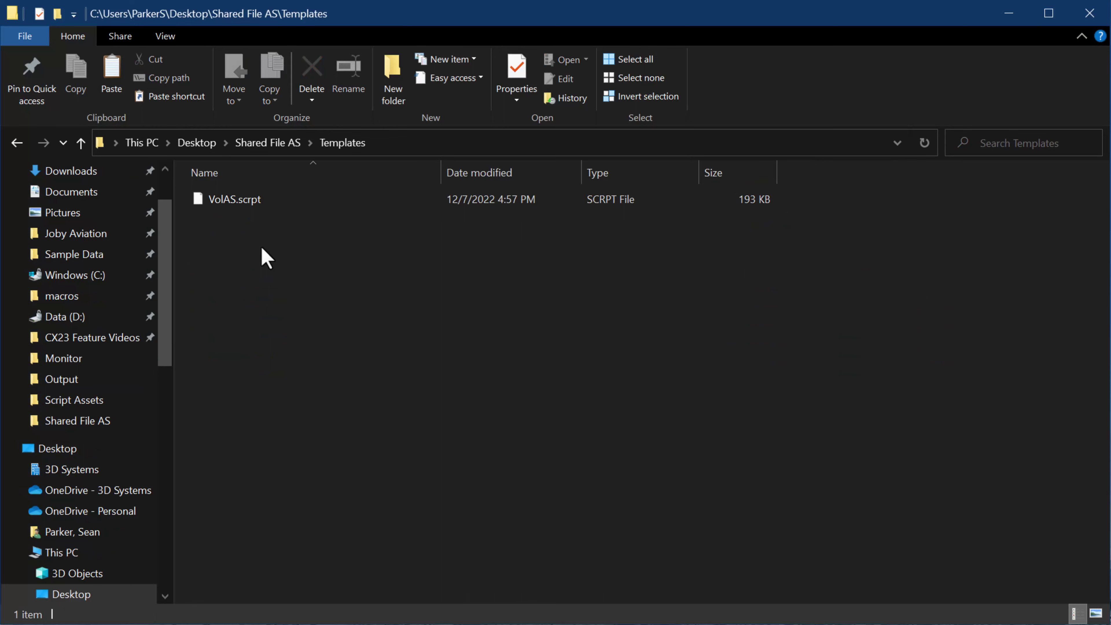
# Open ID Rule (2).csv from the Shared File AS folder, review its template and scan file rules, and close it without saving.
pyautogui.hotkey('alt', 'Left')
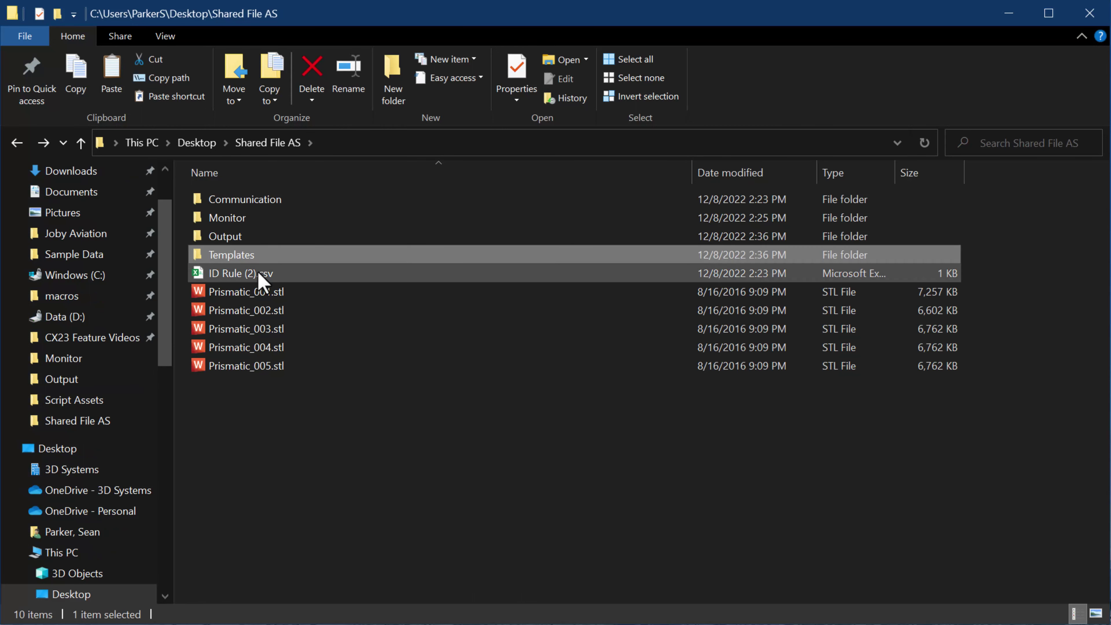
pyautogui.click(258, 273)
pyautogui.doubleClick(258, 273)
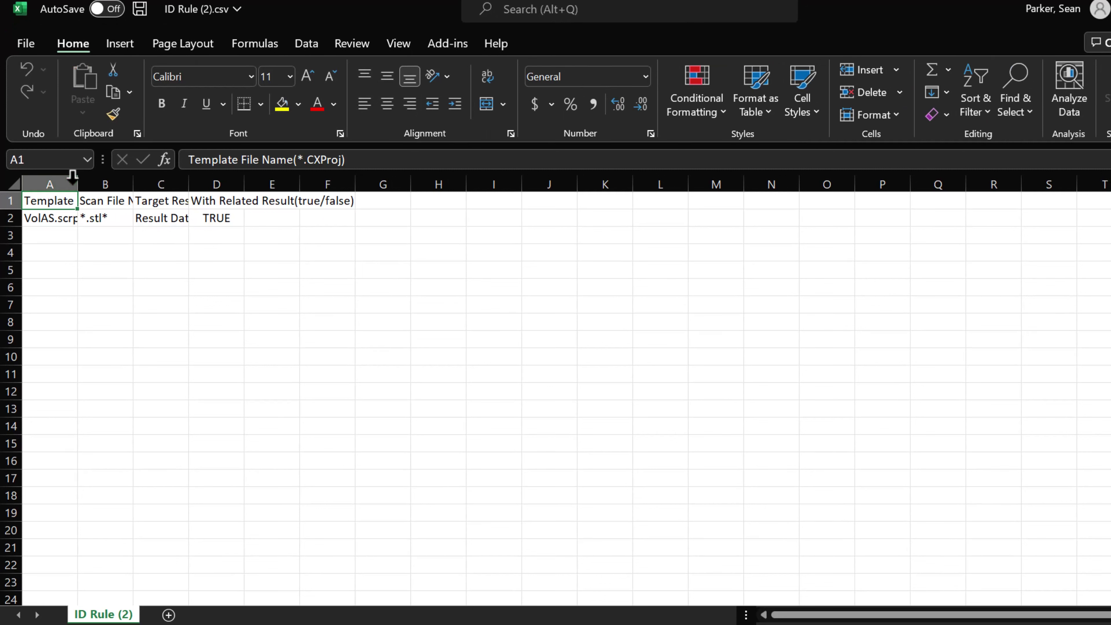
pyautogui.moveTo(72, 183); pyautogui.dragTo(89, 217)
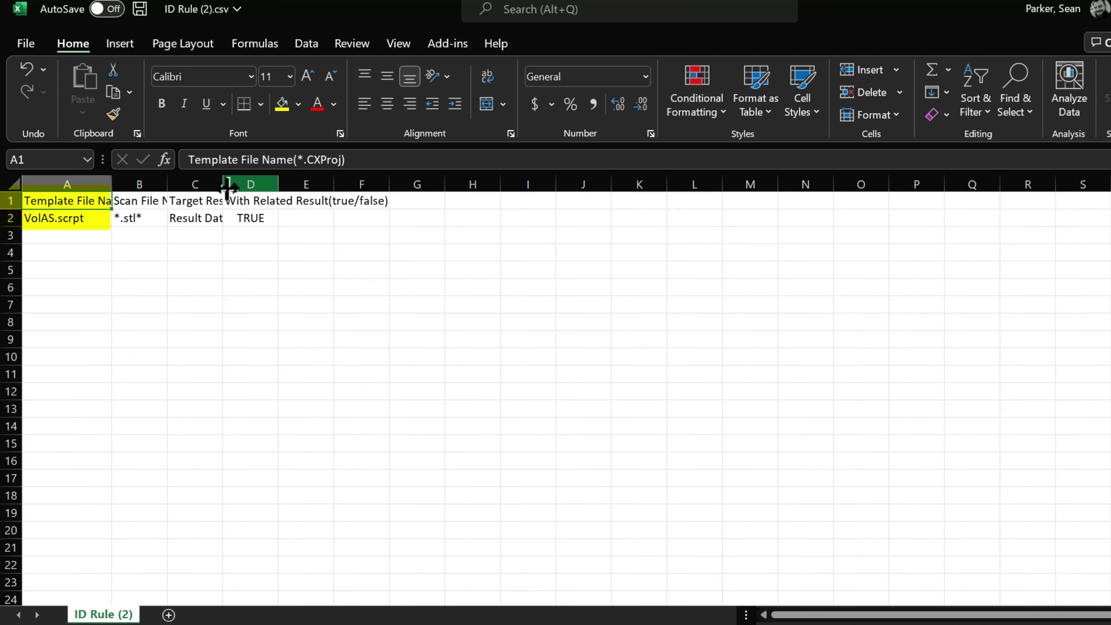
pyautogui.moveTo(223, 185); pyautogui.dragTo(238, 186)
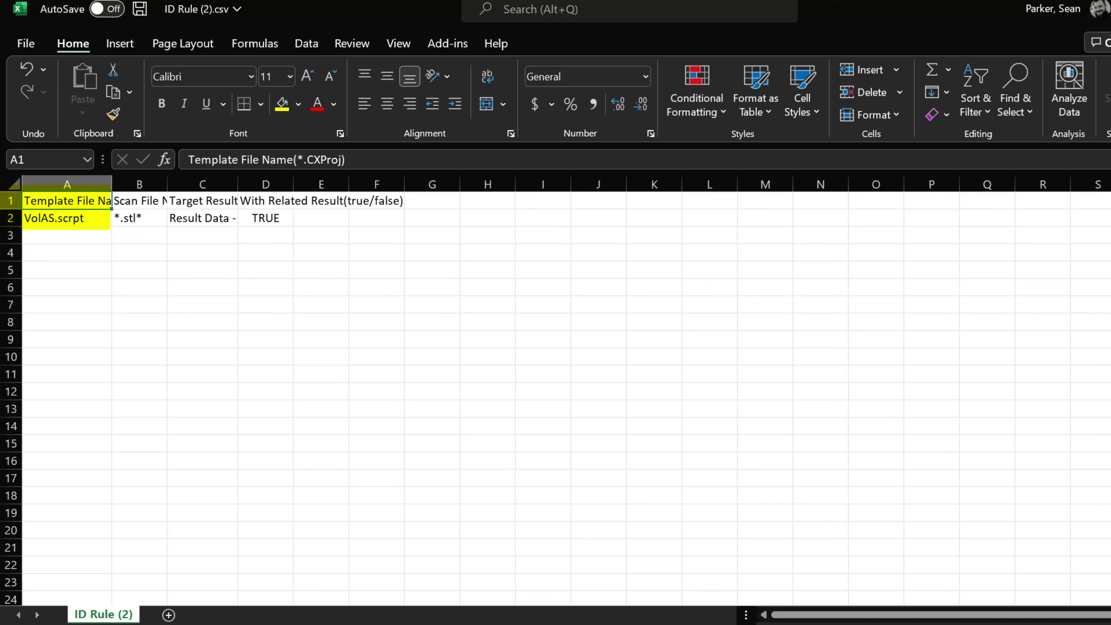
pyautogui.hotkey('ctrl', 'w')
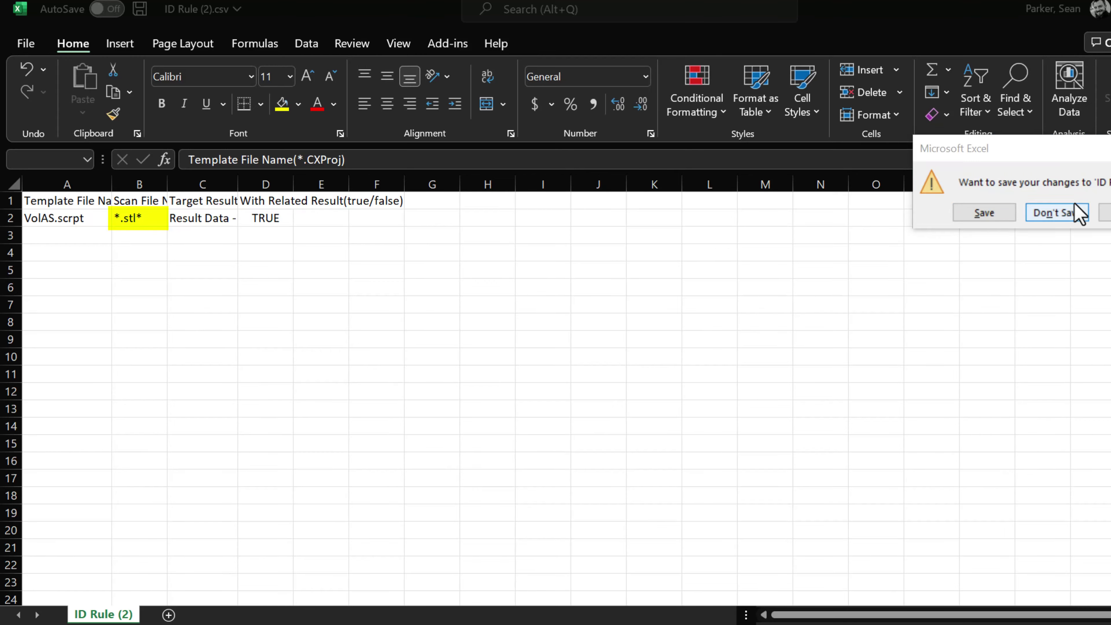
pyautogui.click(1058, 212)
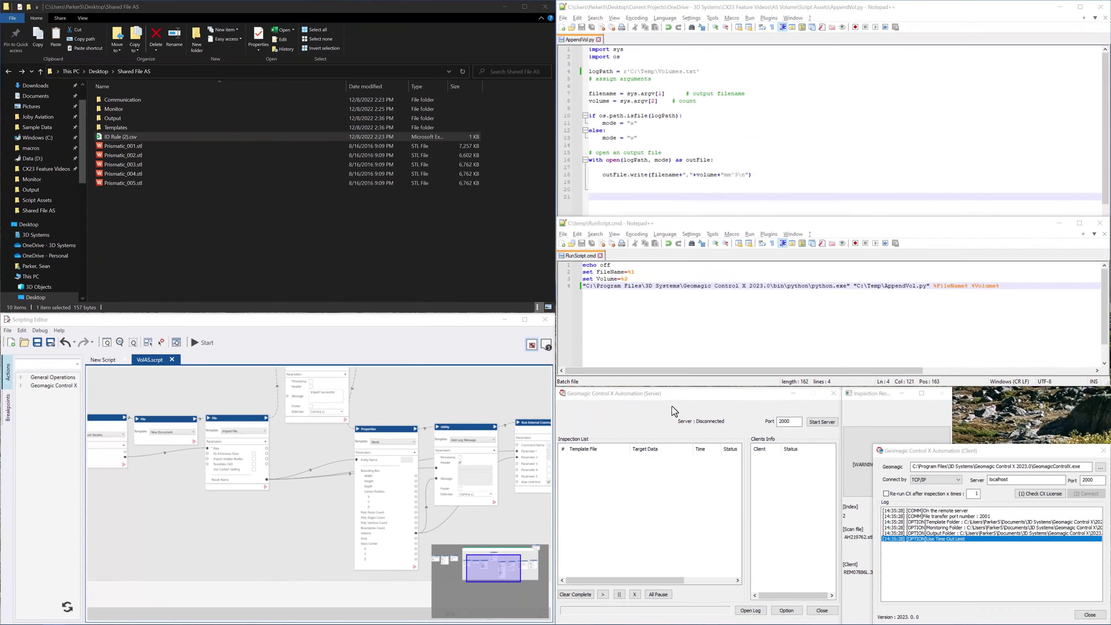
# In the automation server options, enable deletion of old files from the Communication folder and apply the settings.
pyautogui.click(787, 610)
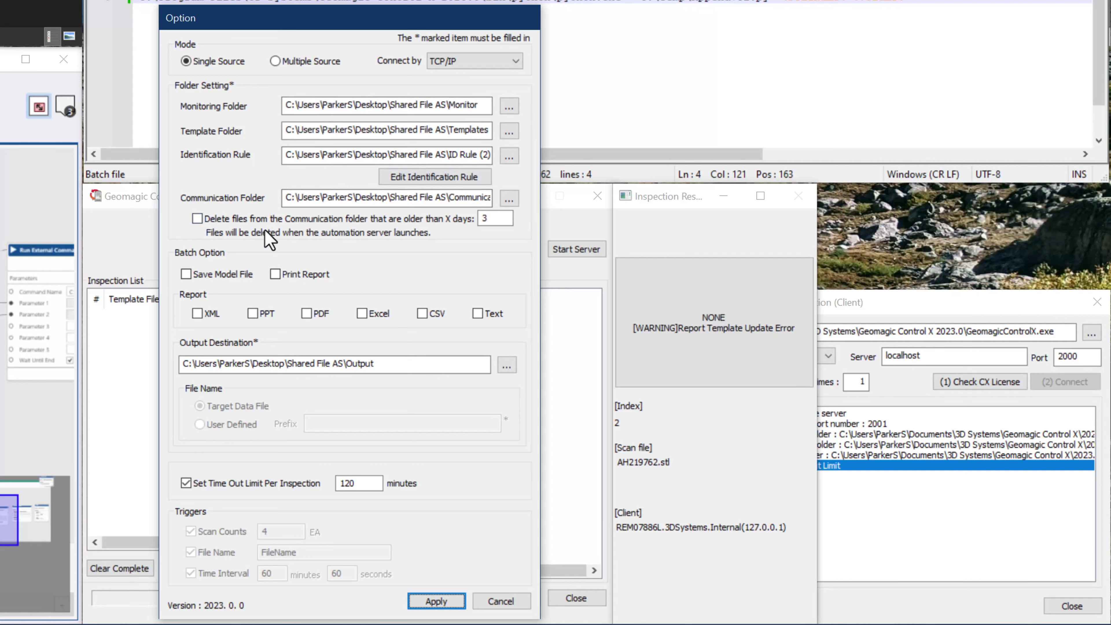
pyautogui.click(197, 219)
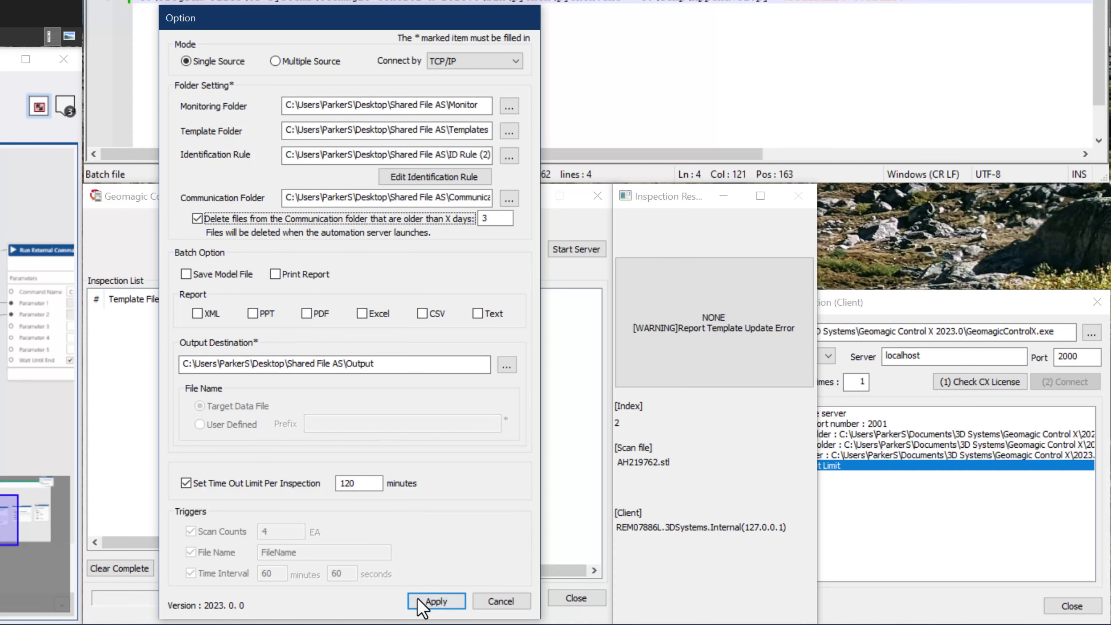
pyautogui.click(428, 600)
# Start the automation server, check the Control X license in the automation client, and connect the client to the server.
pyautogui.click(575, 249)
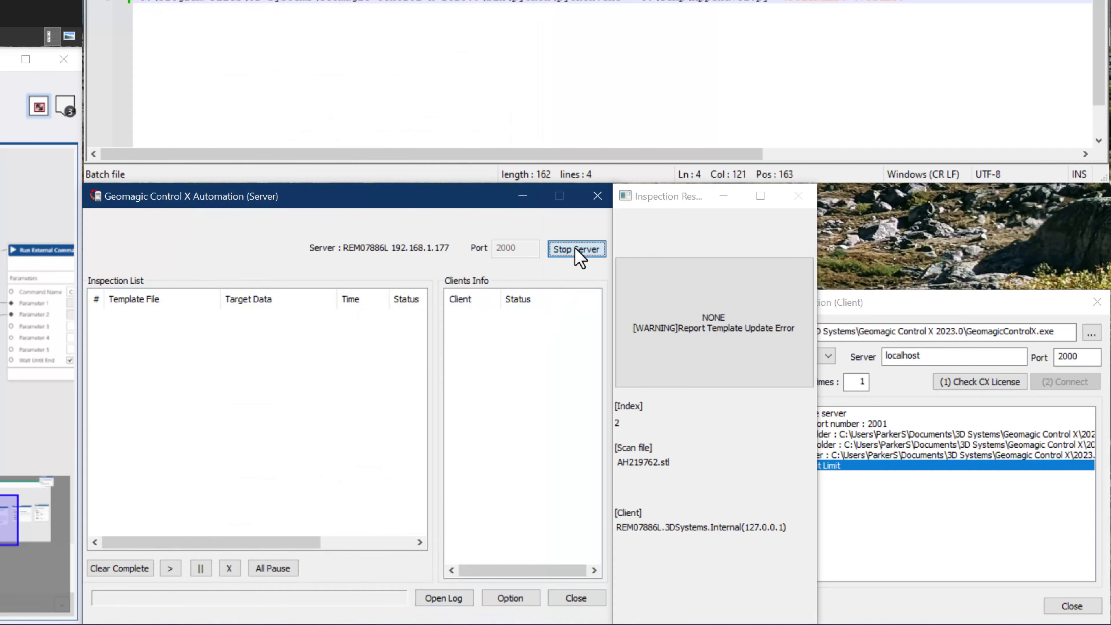
pyautogui.click(968, 383)
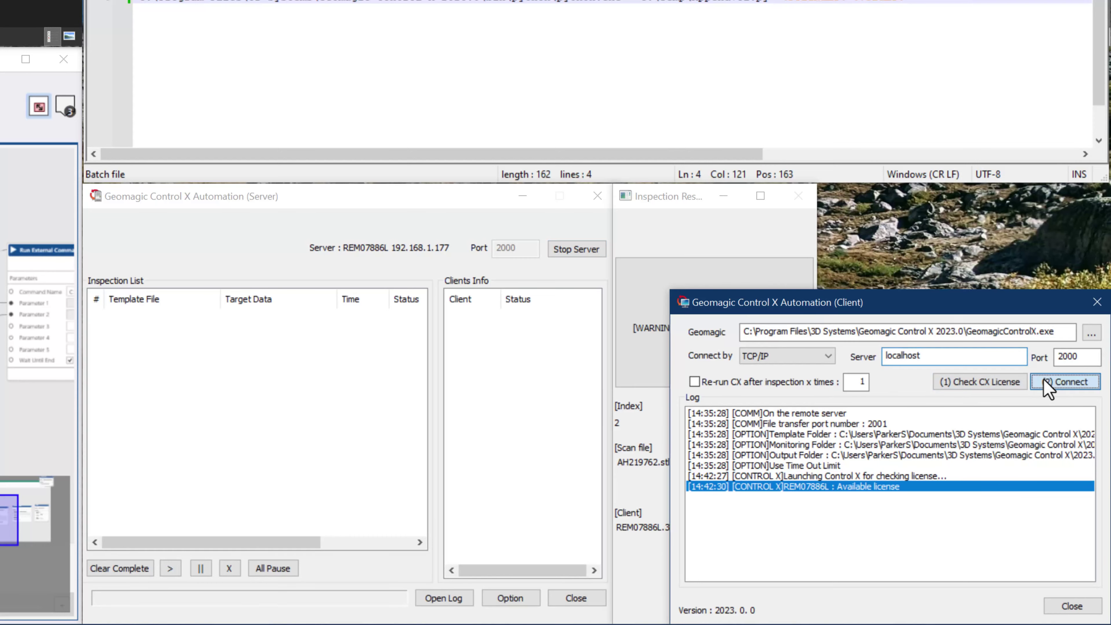
pyautogui.click(1049, 383)
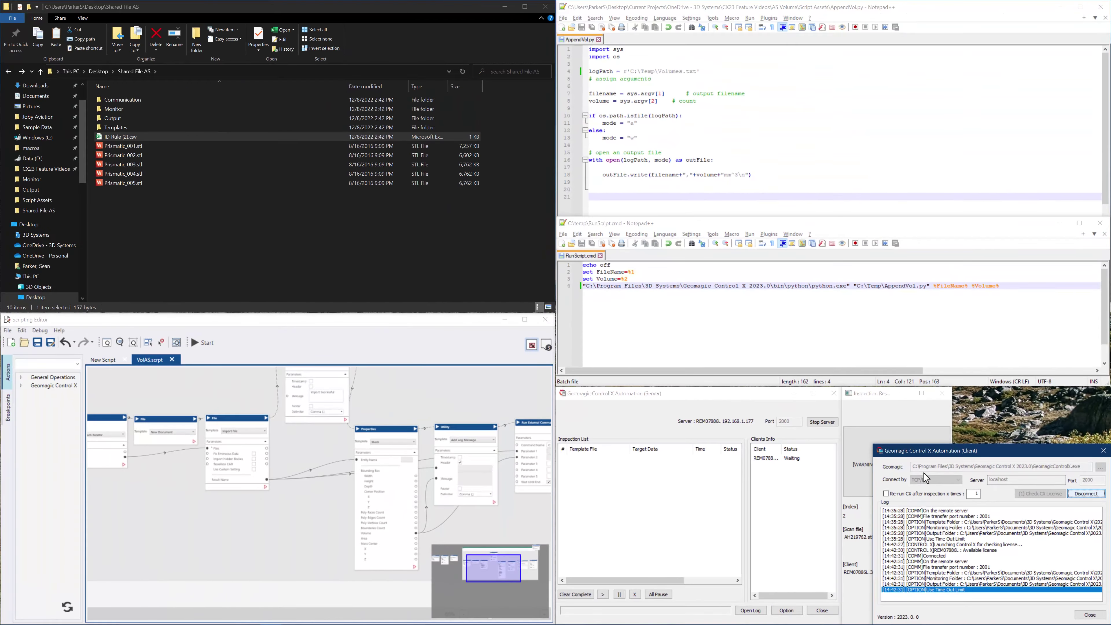
# In the Scripting Editor, examine the VolAS.scrpt flow from the Automation Tool input through the For Each loop to the mesh Properties node.
pyautogui.click(525, 319)
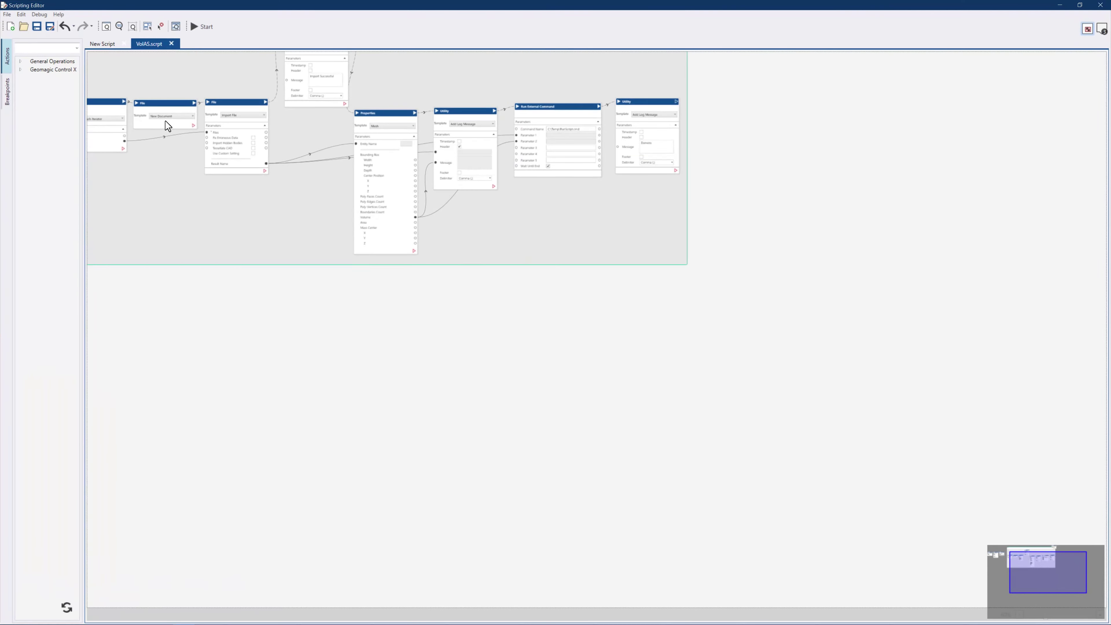
pyautogui.moveTo(353, 291); pyautogui.dragTo(658, 384)
pyautogui.scroll(4, 350, 325)
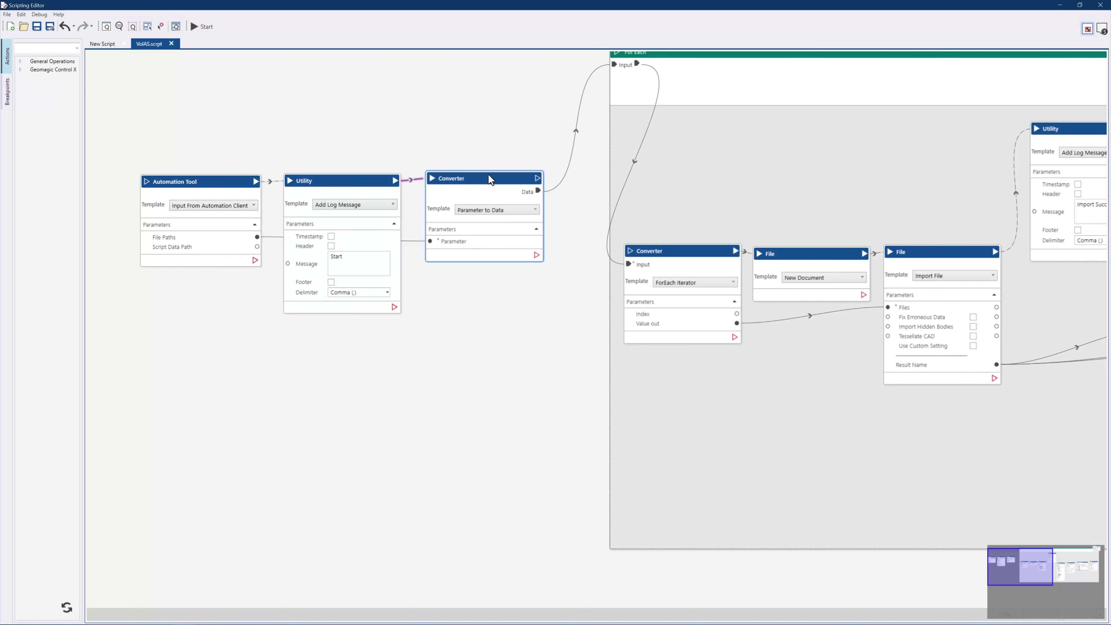
pyautogui.moveTo(561, 185); pyautogui.dragTo(68, 255)
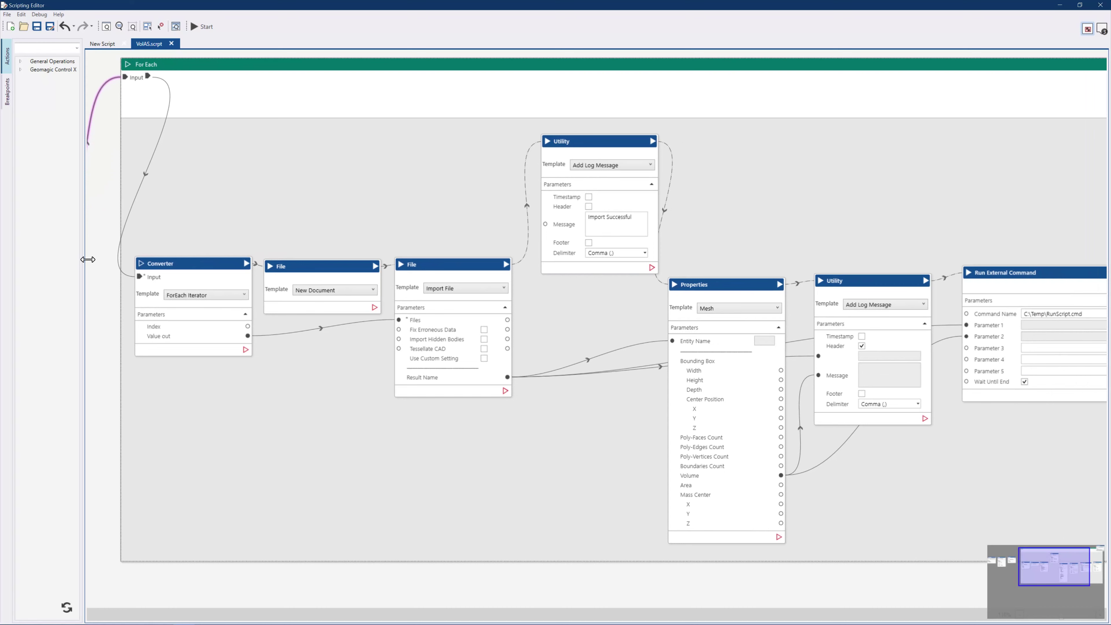
pyautogui.click(188, 269)
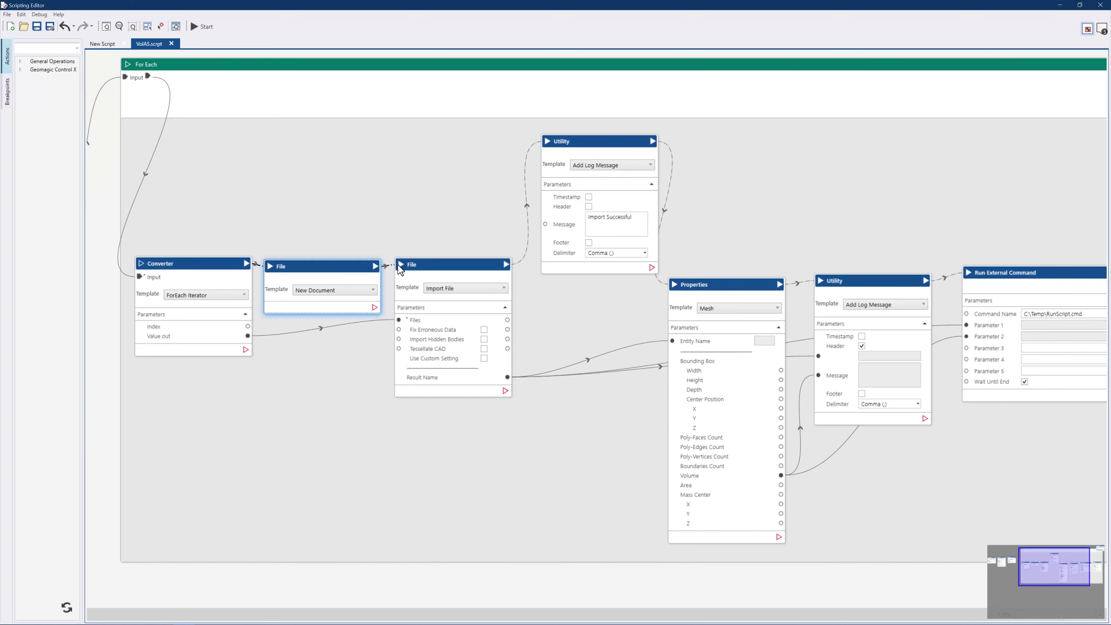
pyautogui.click(432, 264)
pyautogui.click(577, 280)
pyautogui.click(720, 302)
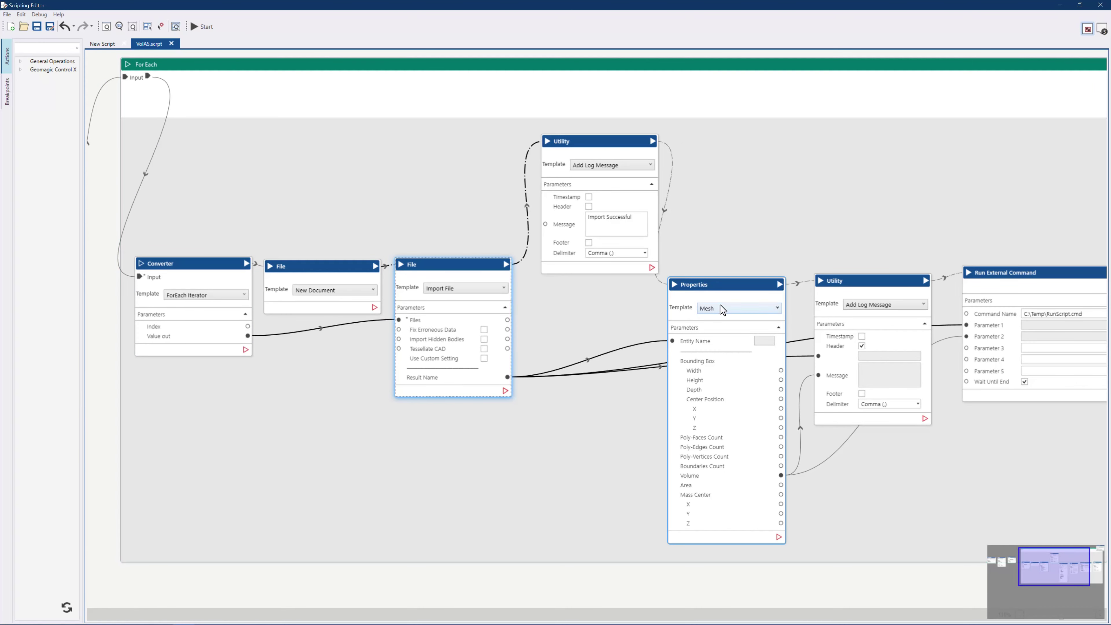
# Trace the Volume output of the Properties node to the log message and Run External Command nodes.
pyautogui.click(792, 469)
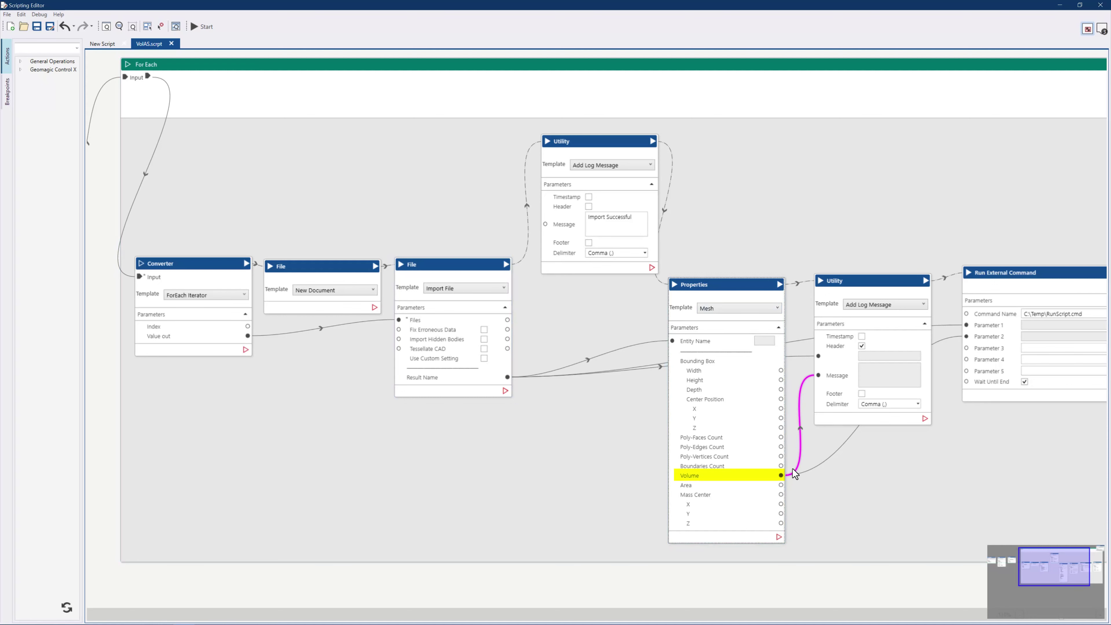
pyautogui.click(806, 470)
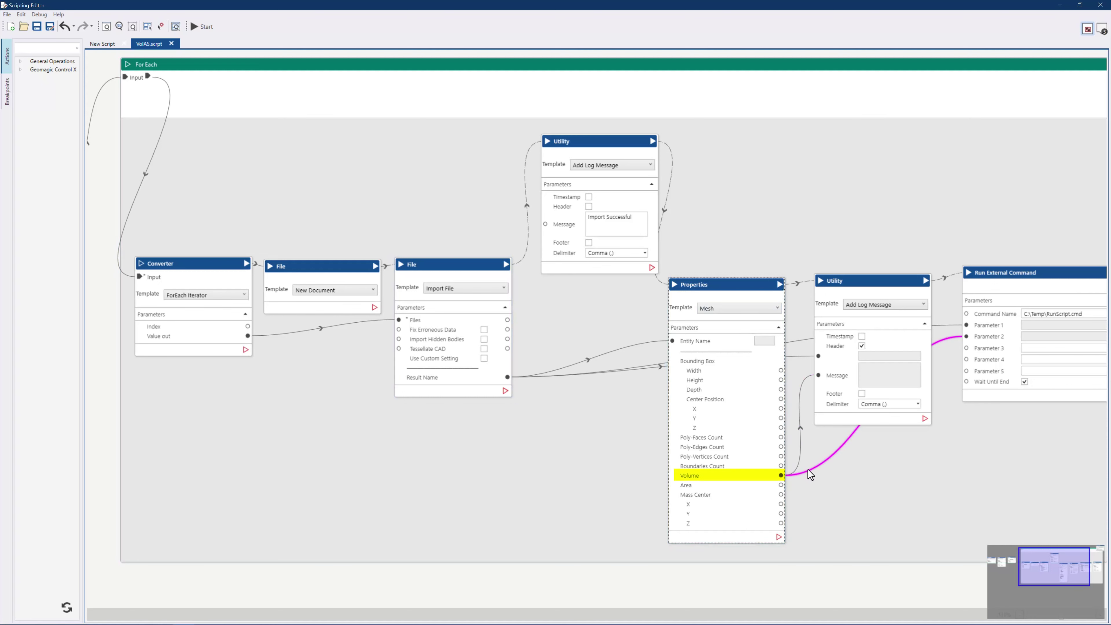
pyautogui.click(810, 461)
pyautogui.moveTo(987, 454); pyautogui.dragTo(663, 460)
pyautogui.click(769, 349)
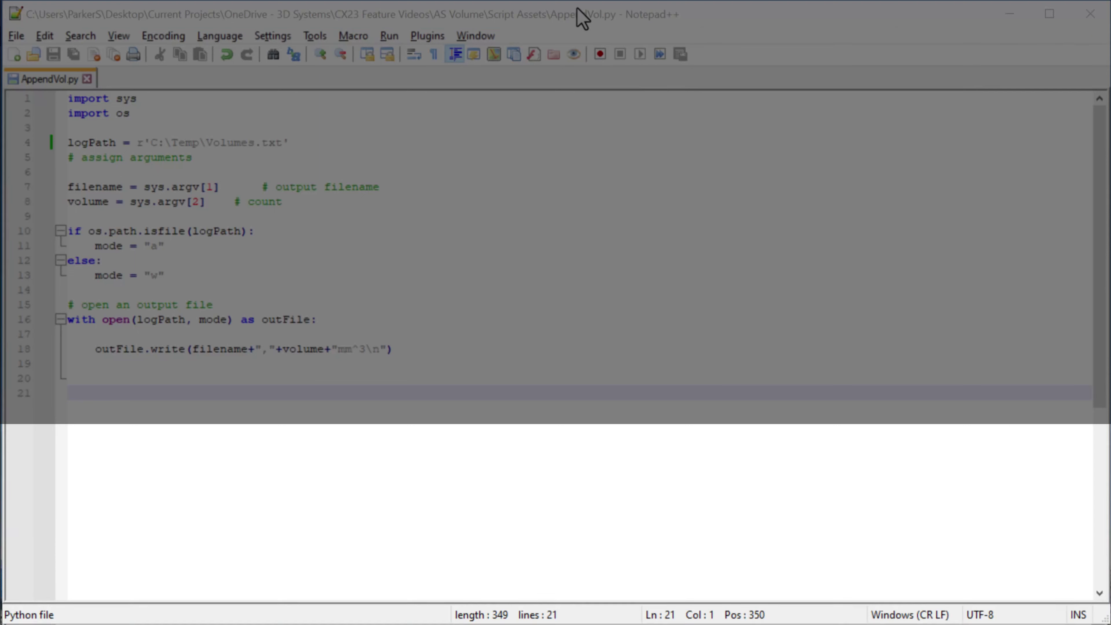
# Switch to AppendVol.py in Notepad++ and examine the log path, the file mode check and the outFile.write line.
pyautogui.click(582, 18)
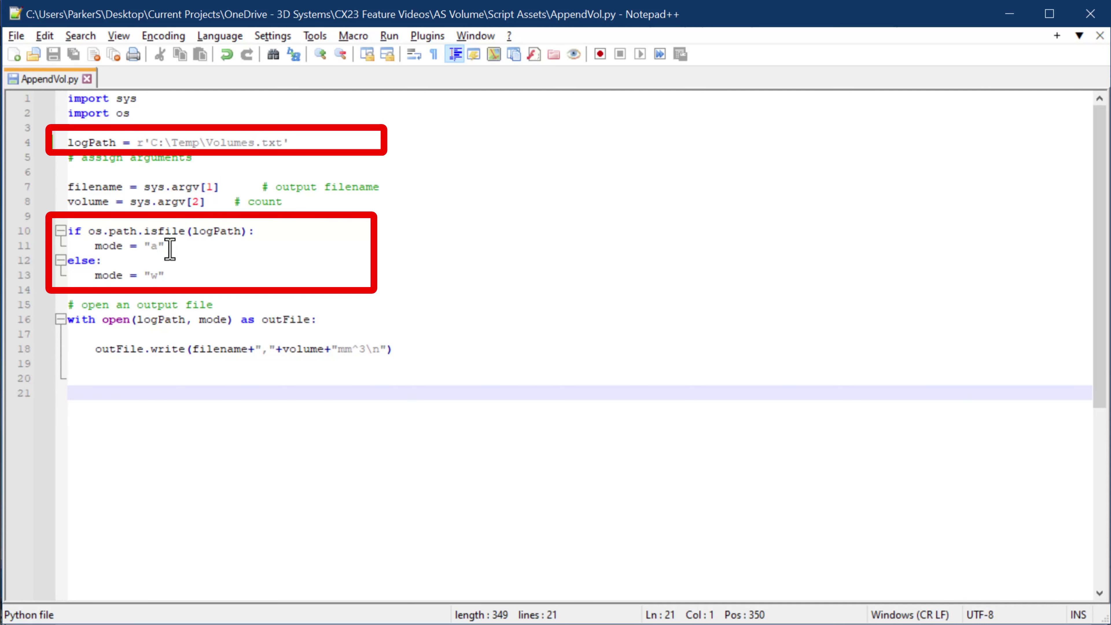
pyautogui.moveTo(91, 349); pyautogui.dragTo(472, 354)
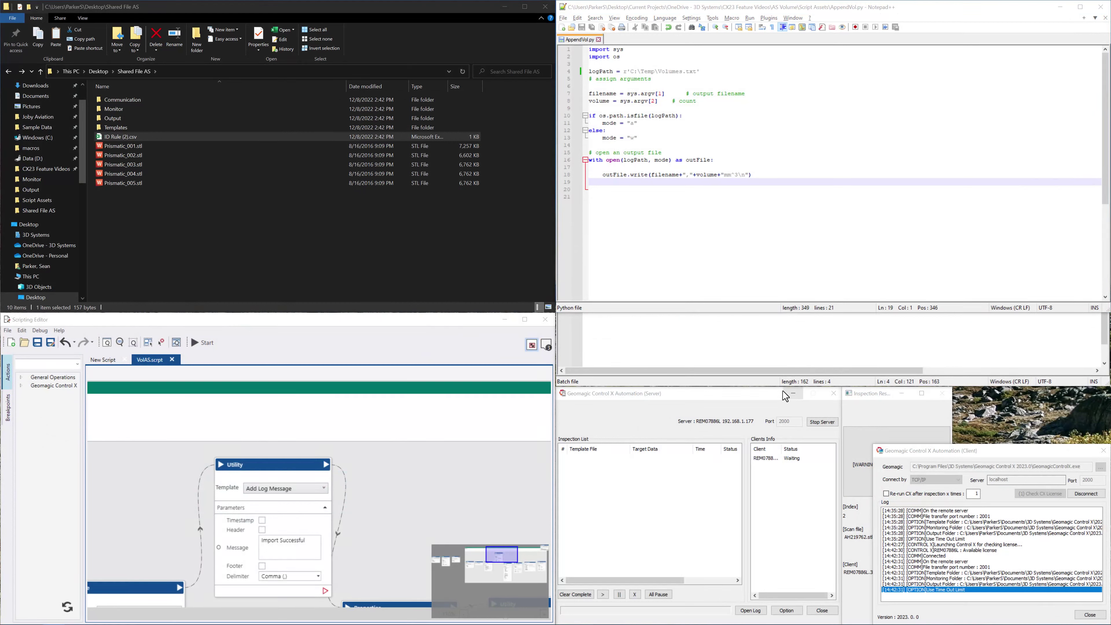
# In File Explorer, move Prismatic_001.stl from the Shared File AS folder into the Monitor folder.
pyautogui.click(121, 146)
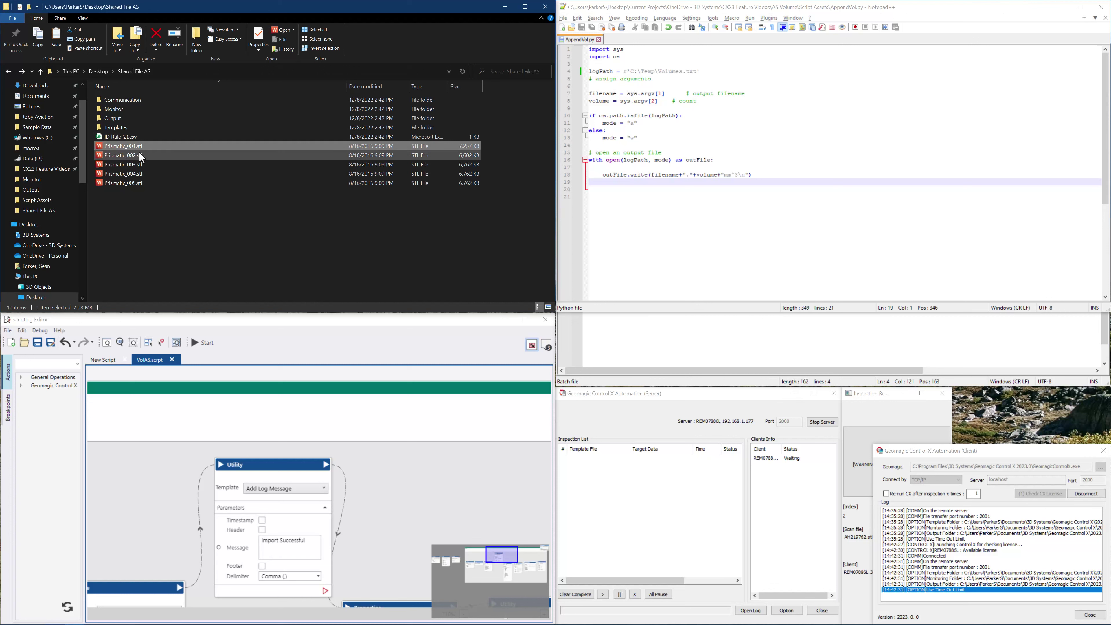
pyautogui.moveTo(134, 144); pyautogui.dragTo(131, 108)
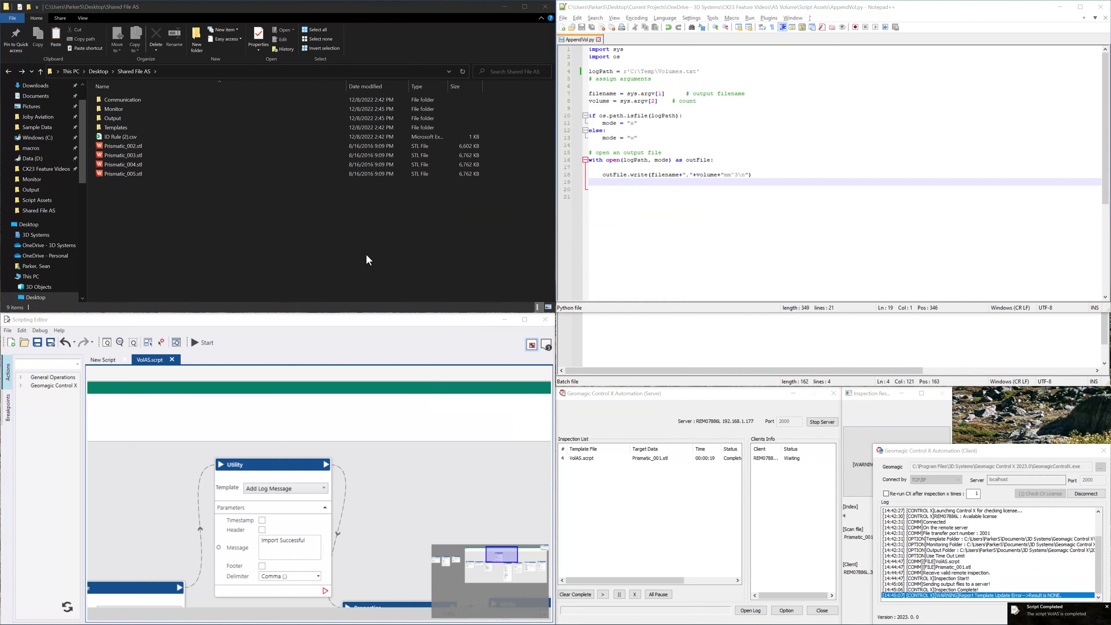
# Open Volumes.txt from the Output folder, check the entry written for the first part, and close the file.
pyautogui.doubleClick(121, 117)
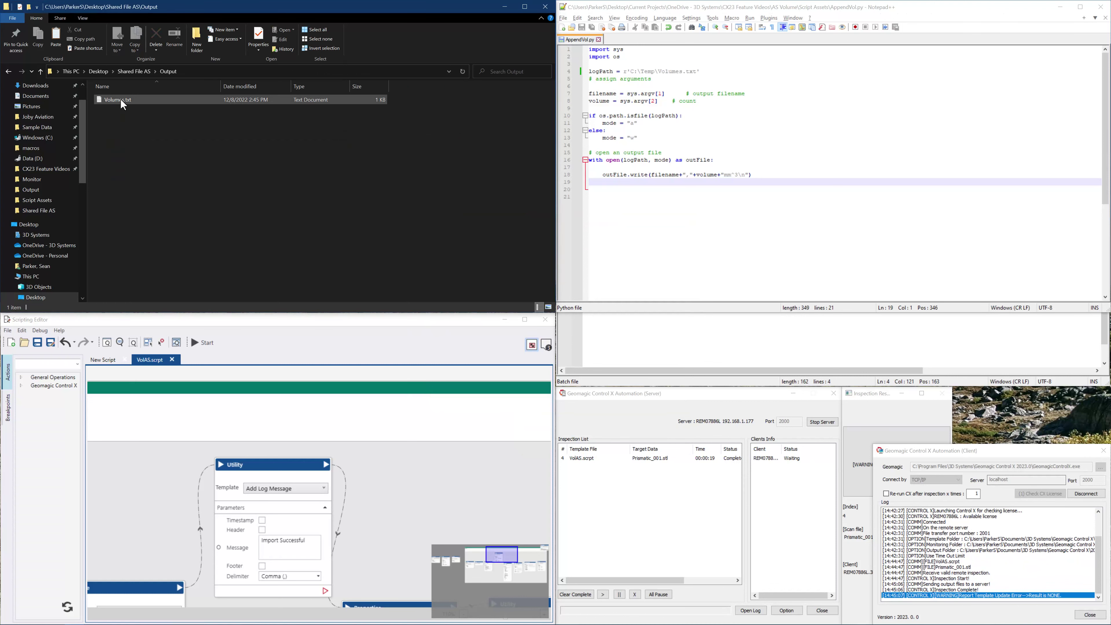
pyautogui.click(123, 100)
pyautogui.doubleClick(120, 98)
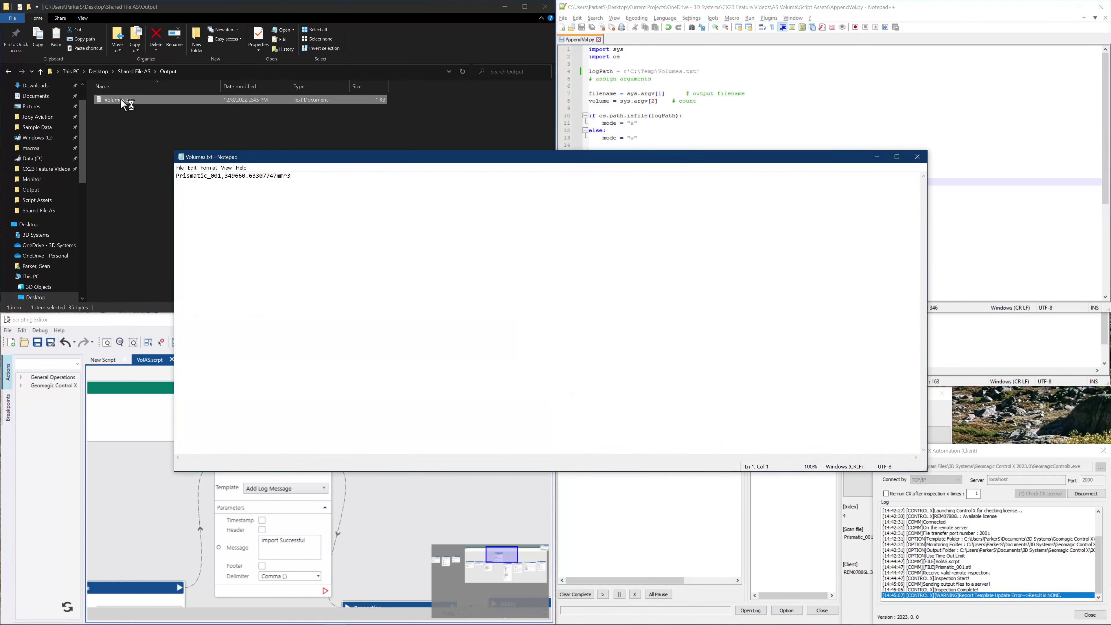
pyautogui.moveTo(303, 179); pyautogui.dragTo(202, 178)
pyautogui.hotkey('ctrl', 'End')
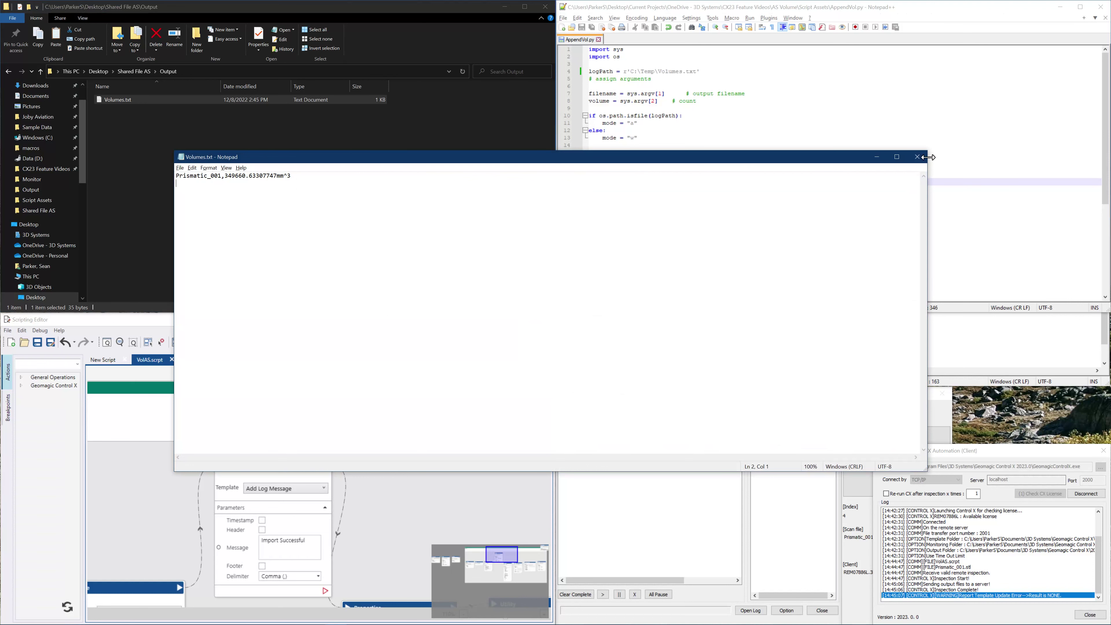
pyautogui.click(918, 157)
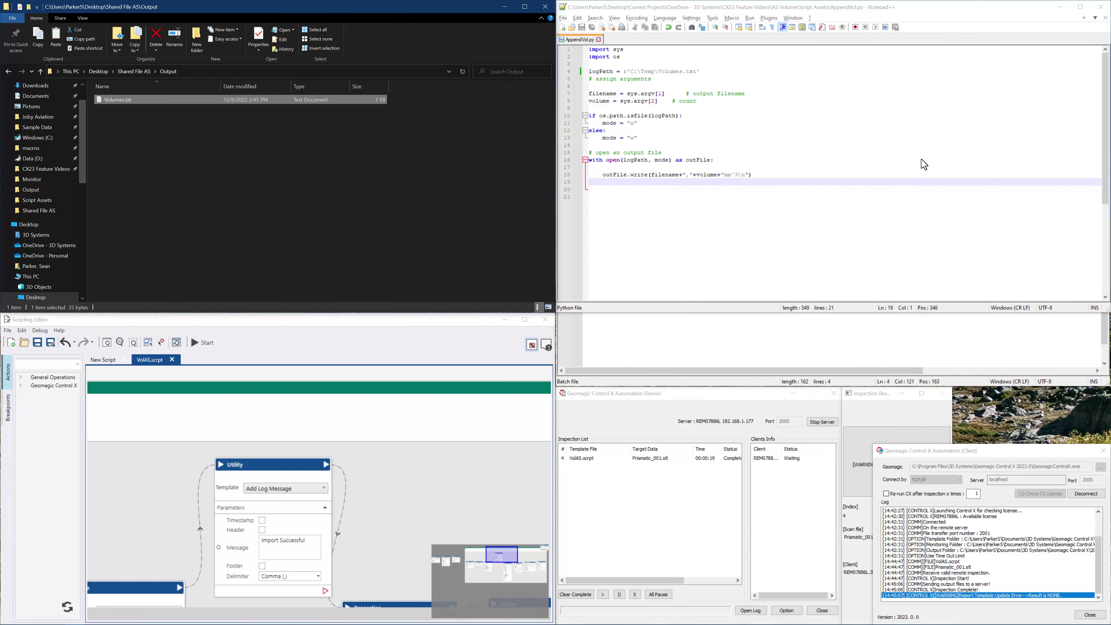
# Return to the Shared File AS folder and move Prismatic_002.stl and Prismatic_003.stl together into the Monitor folder.
pyautogui.click(9, 70)
pyautogui.click(125, 148)
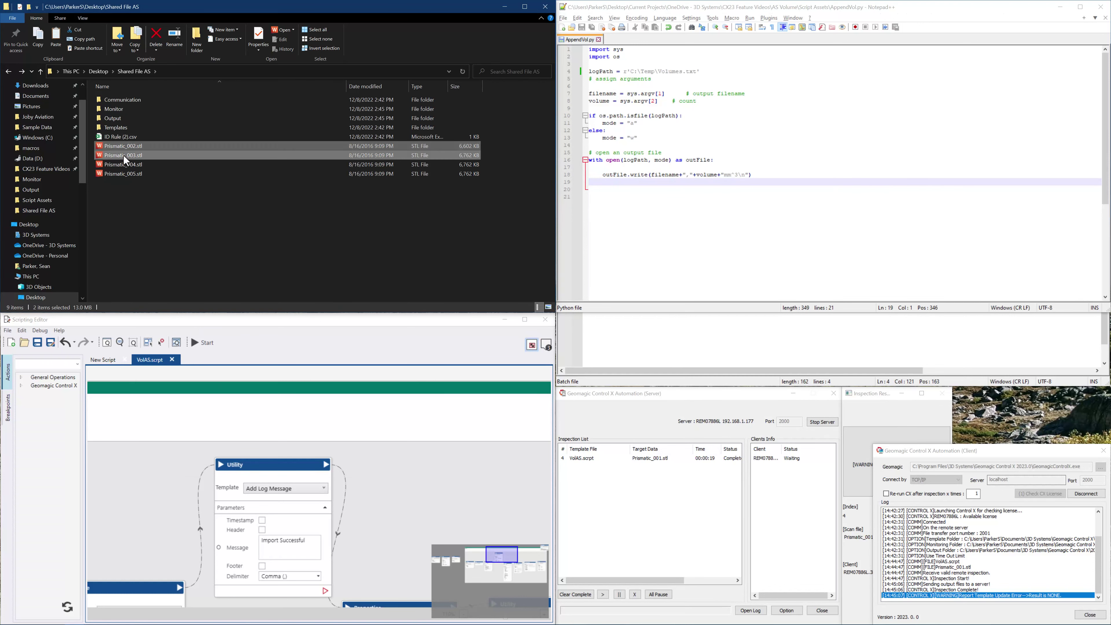
pyautogui.moveTo(123, 155); pyautogui.dragTo(126, 109)
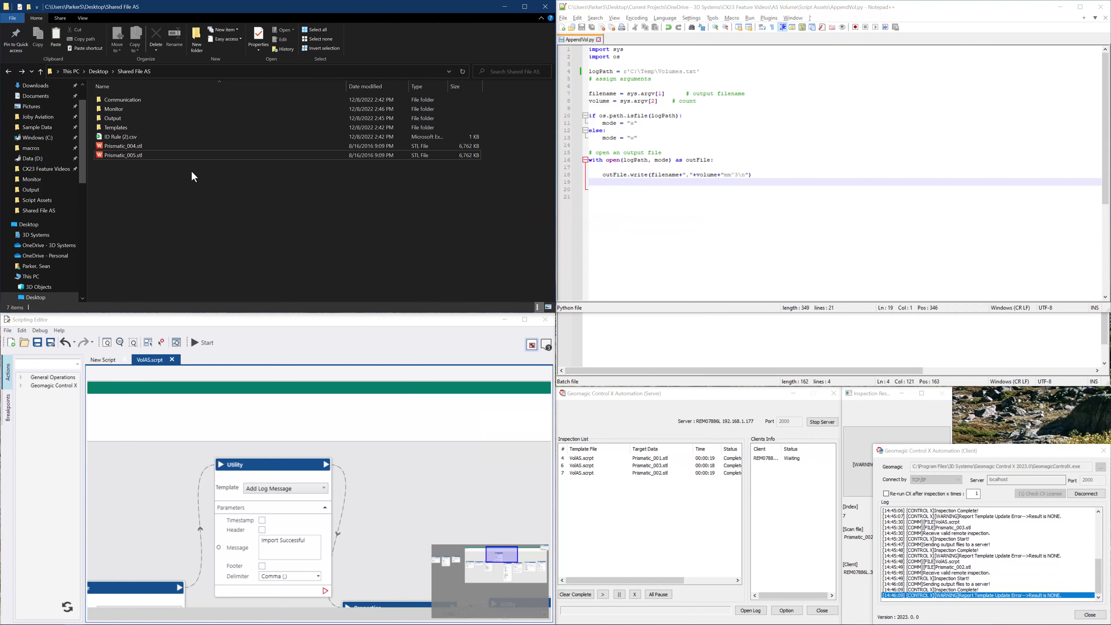
# Reopen Volumes.txt from the Output folder to check the entries for the second and third parts.
pyautogui.doubleClick(113, 117)
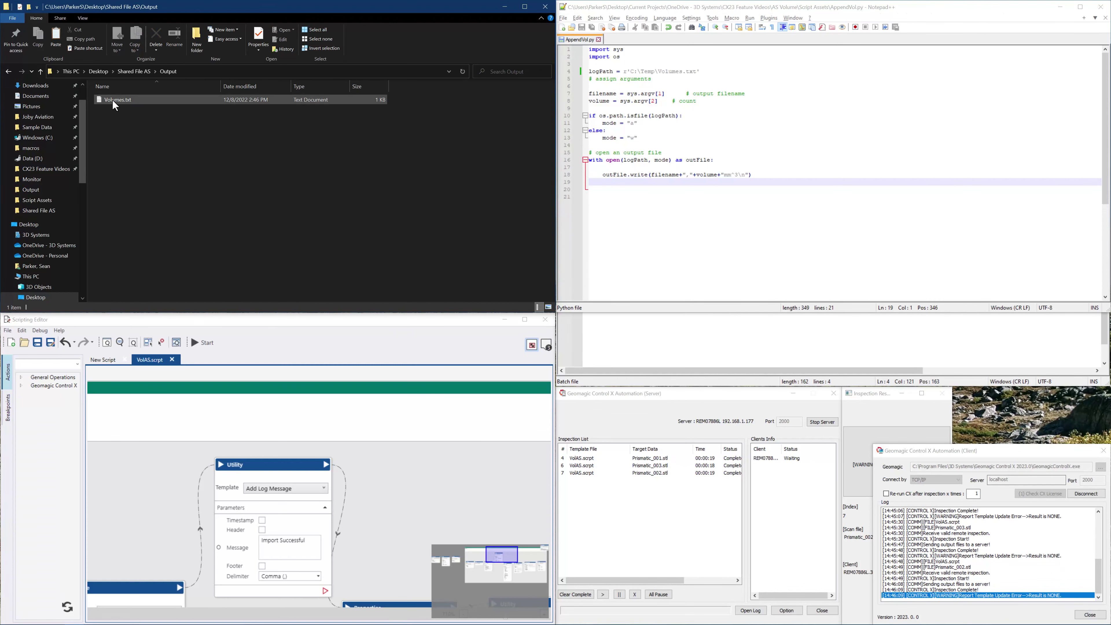
pyautogui.doubleClick(113, 100)
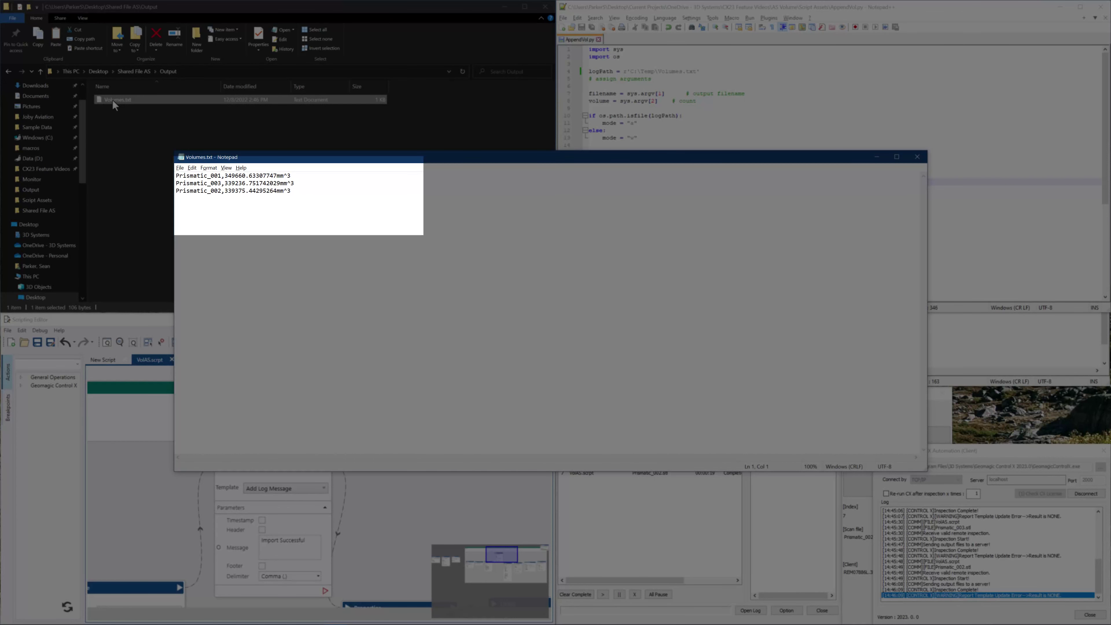